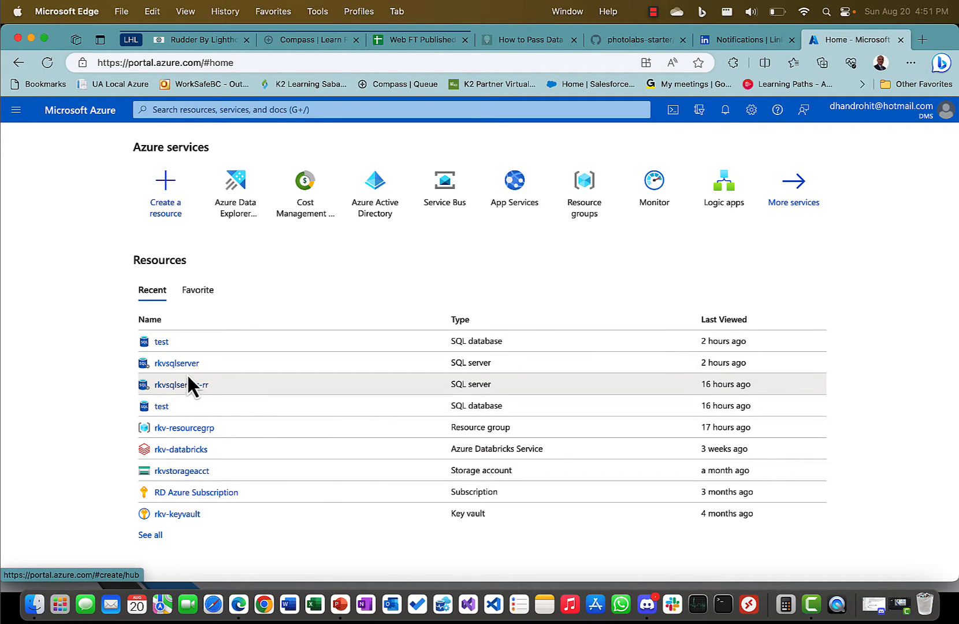
Open the test database on the rkvsqlserver server and examine its geo replicas.
click(184, 364)
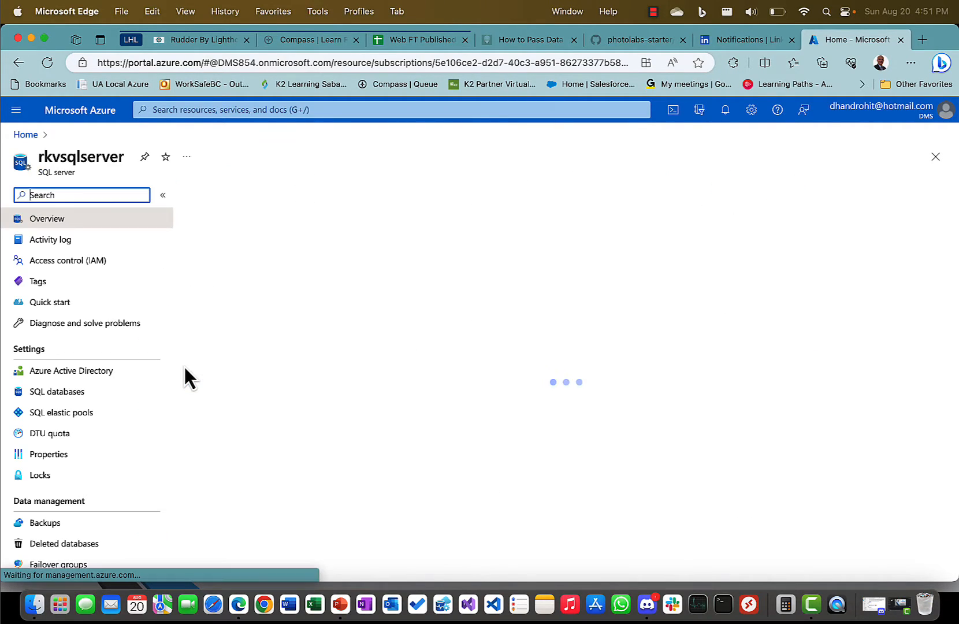
click(94, 394)
click(215, 238)
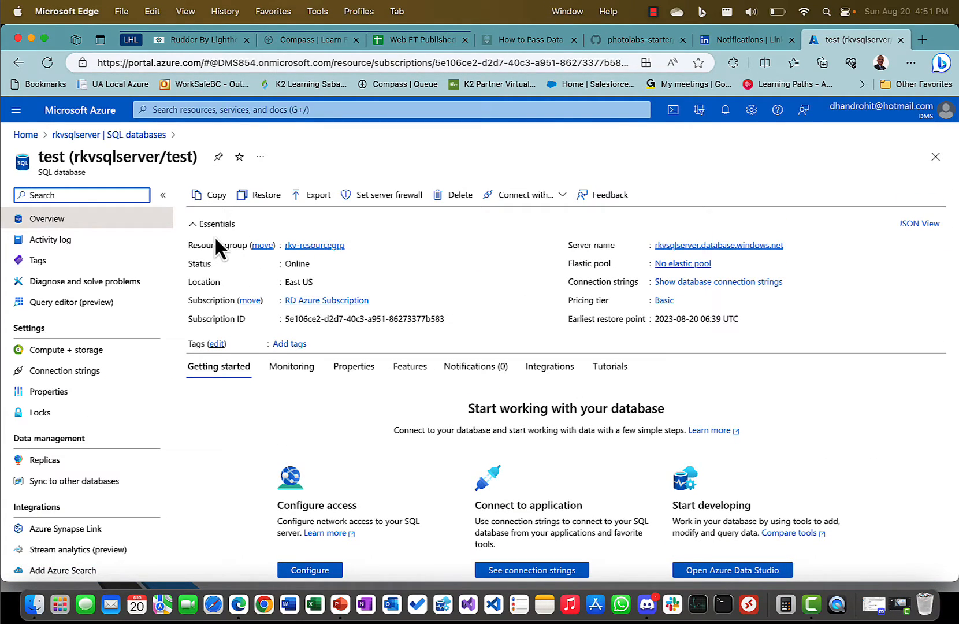
click(67, 462)
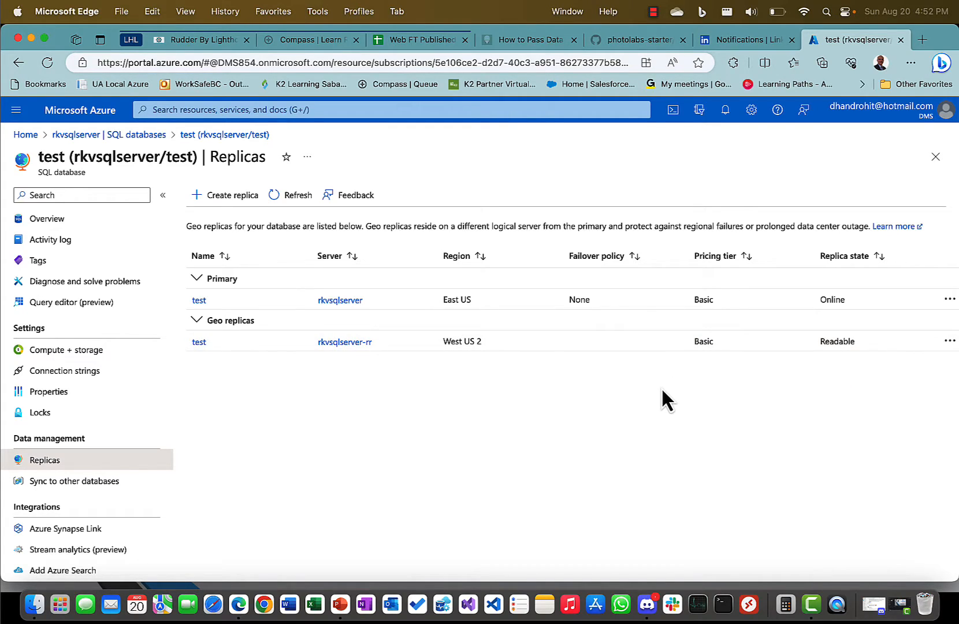
scroll(662, 390, down, 1)
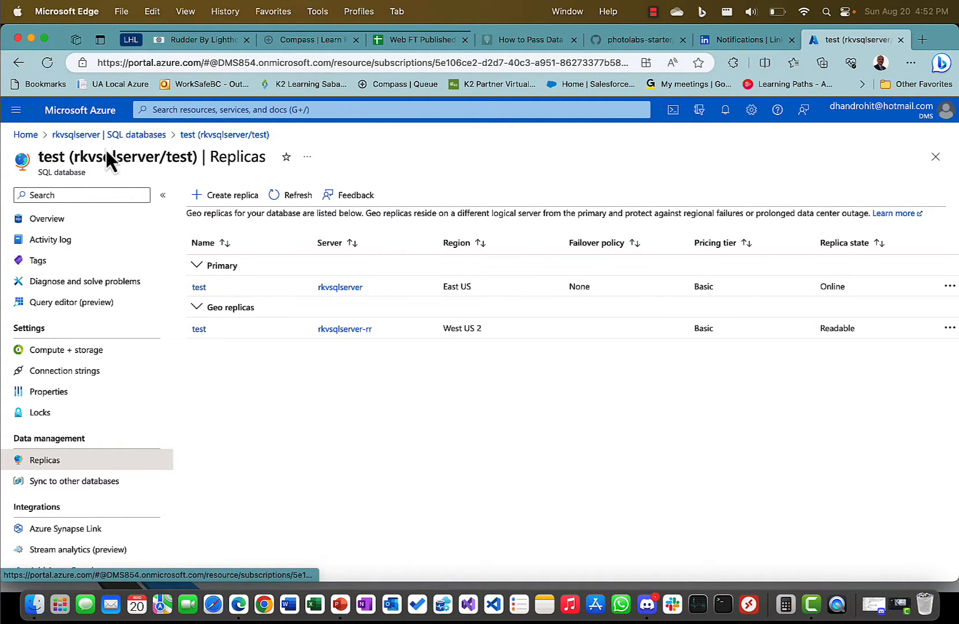
Start a new failover group on the rkvsqlserver server and name it rkvsqlserver-fg.
click(102, 135)
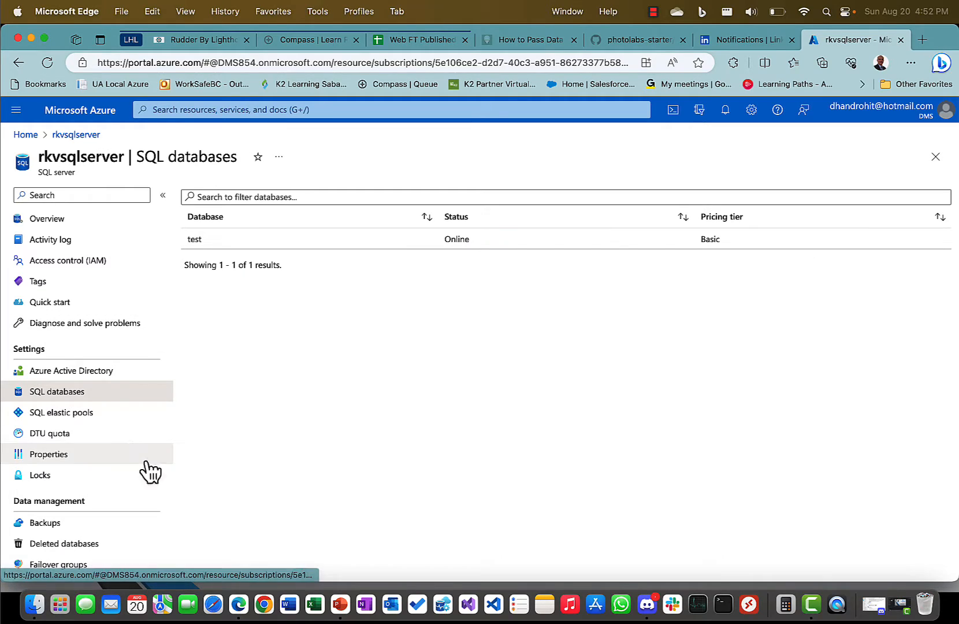
scroll(97, 491, down, 2)
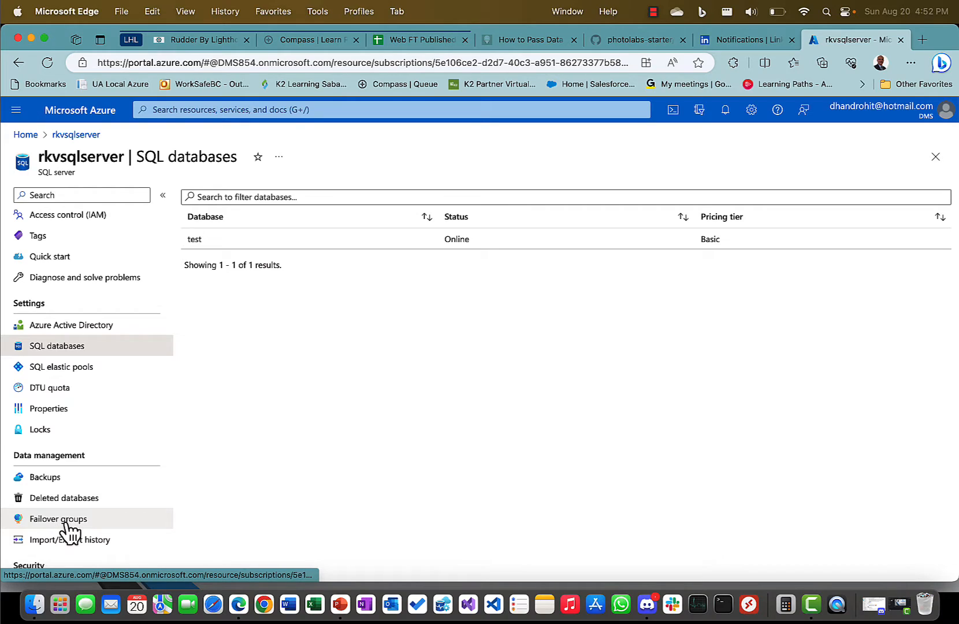
click(97, 527)
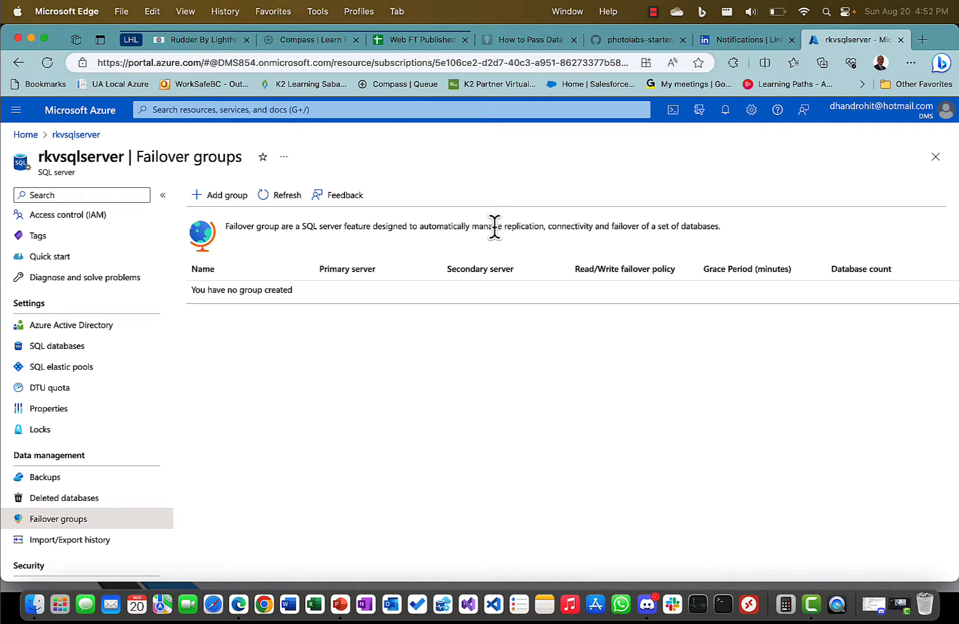
click(227, 203)
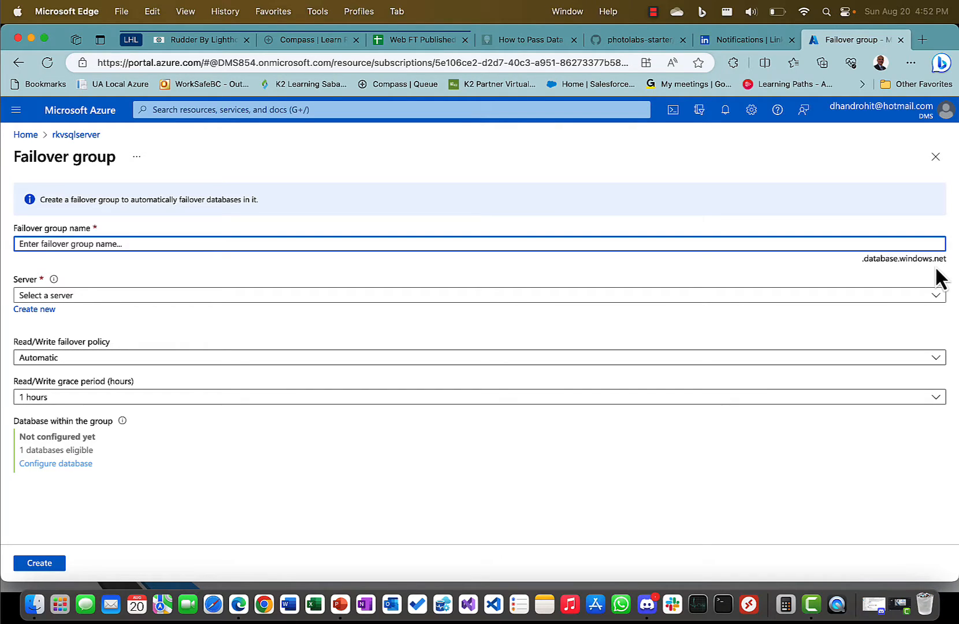
text(rkv)
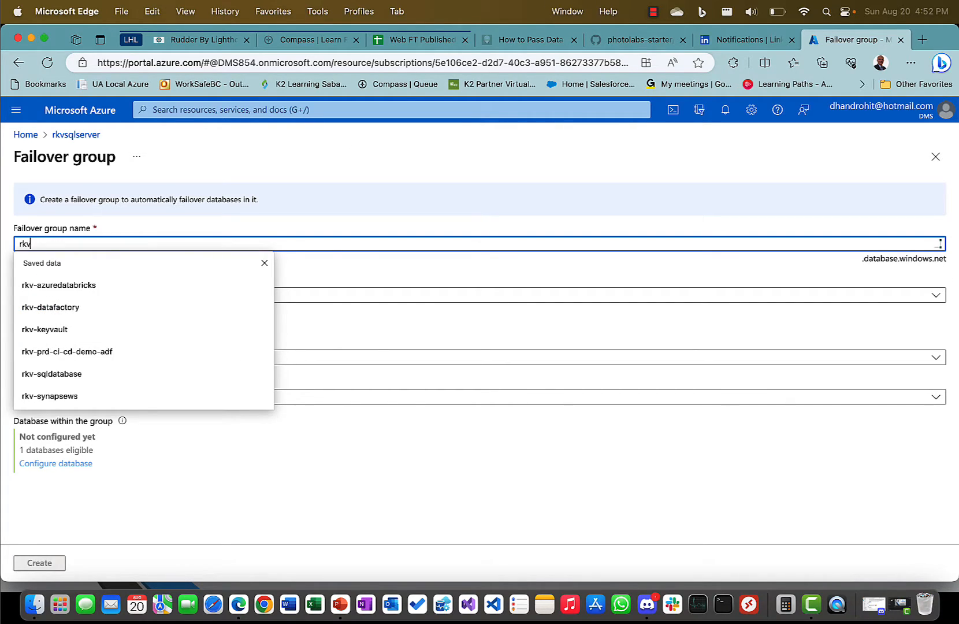
text(sqlserver-fg)
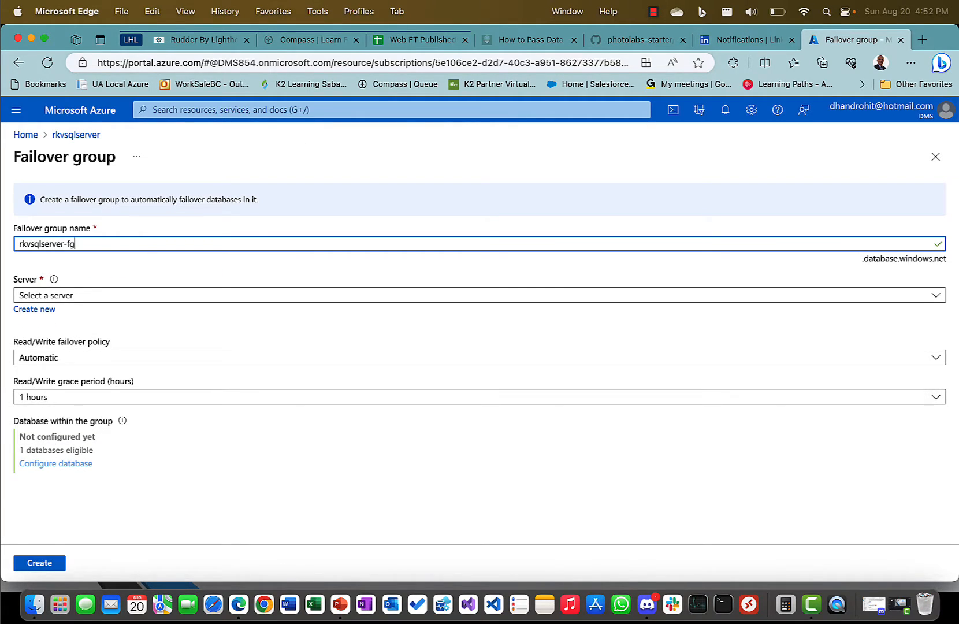
Choose rkvsqlserver-rr as the failover group's partner server.
click(91, 296)
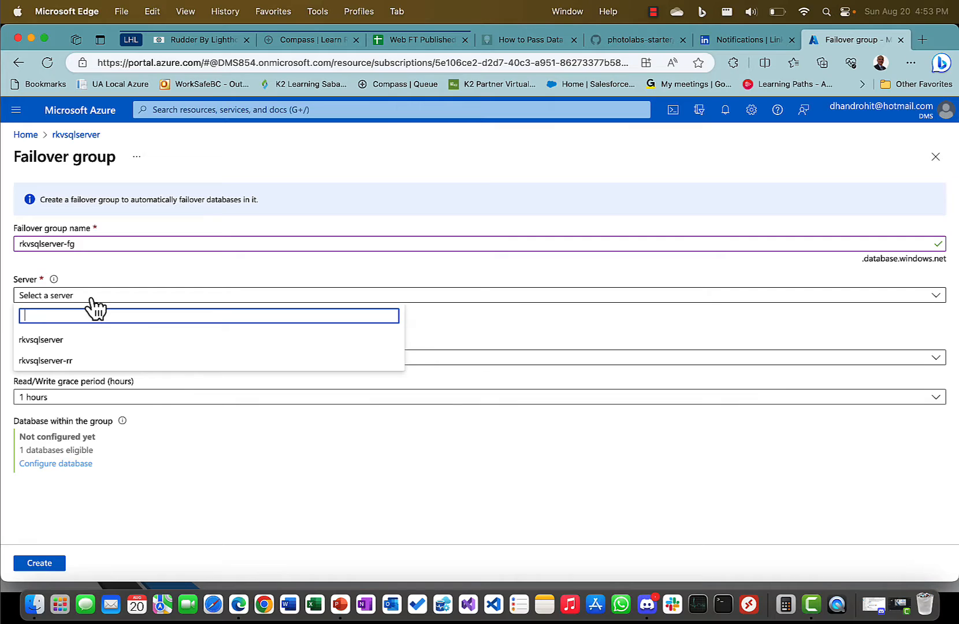
click(107, 269)
mouse_move(55, 280)
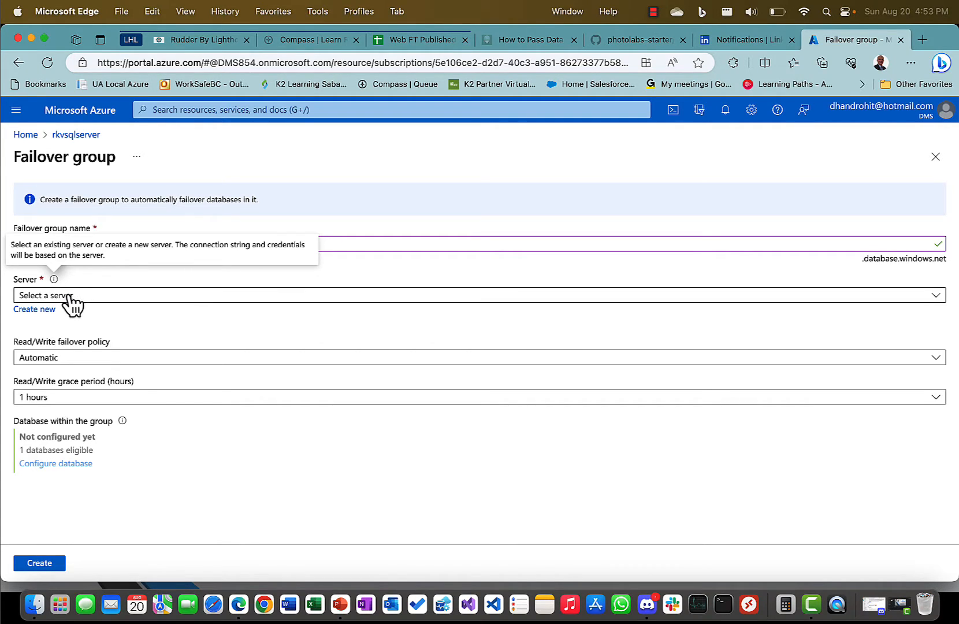
click(66, 295)
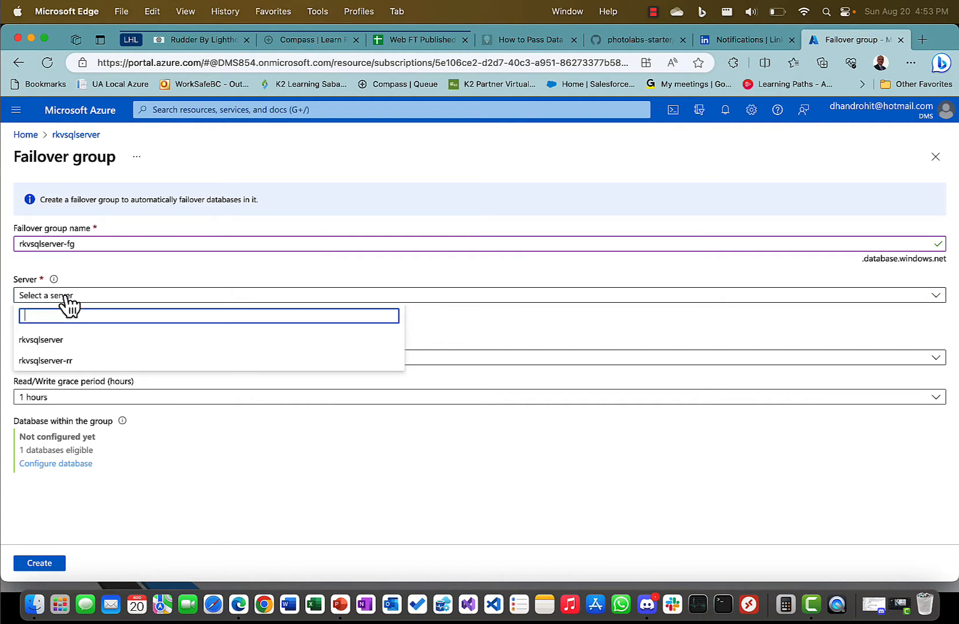
click(68, 363)
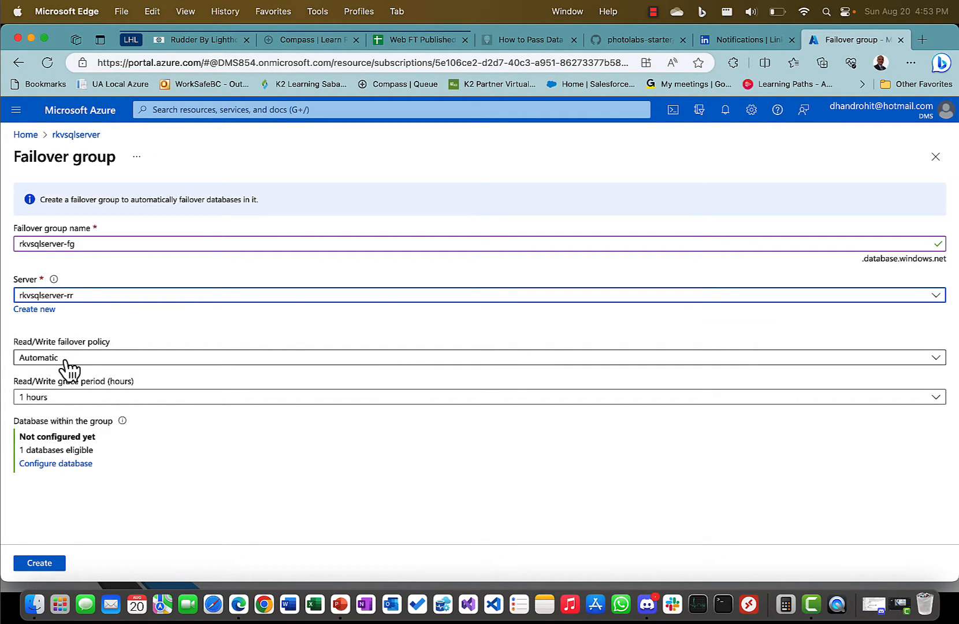
click(76, 298)
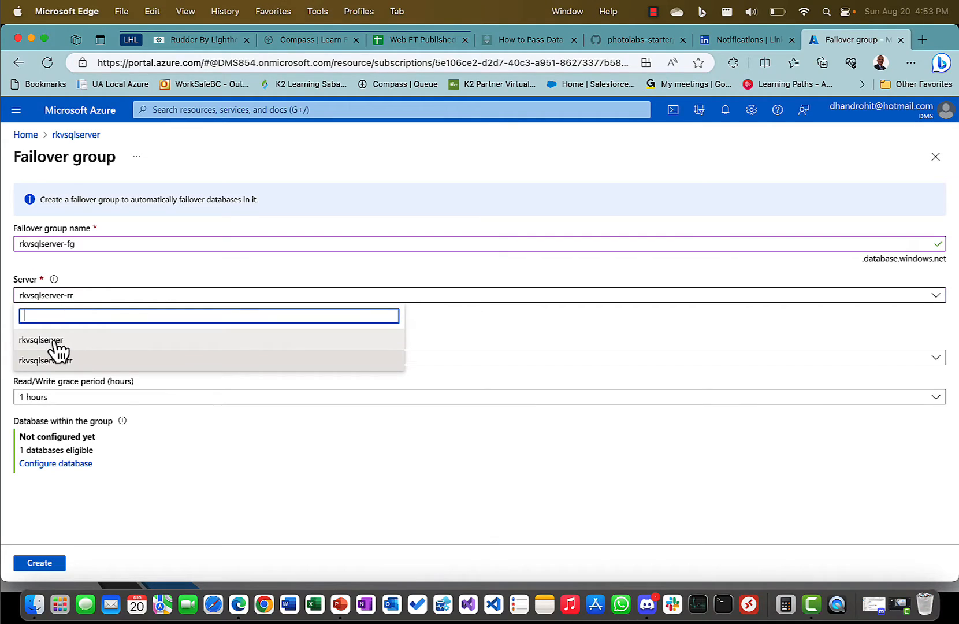
click(85, 301)
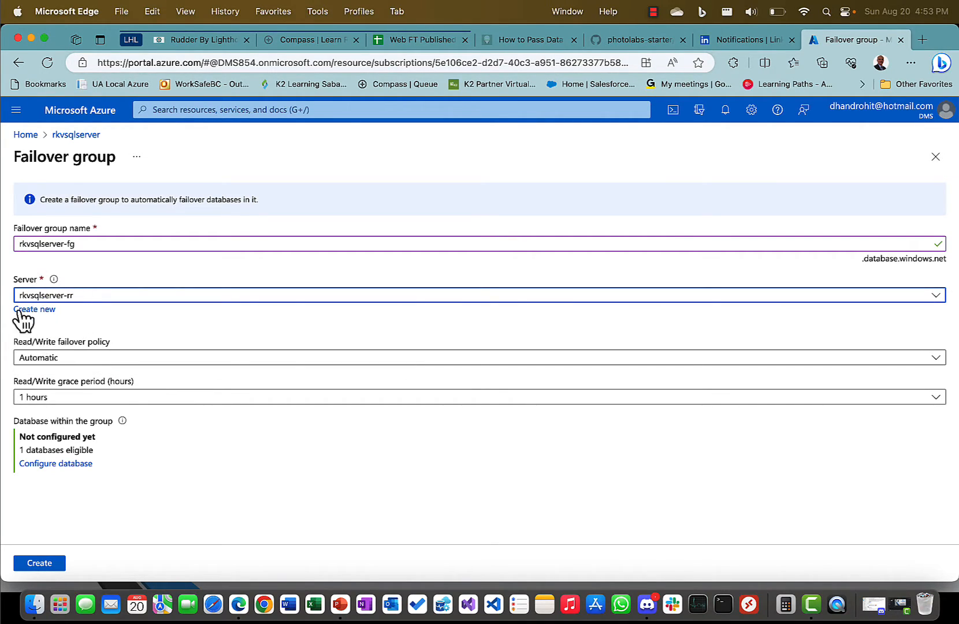
Review the failover options, keeping the read/write failover policy on Automatic and the grace period at 1 hours.
click(82, 359)
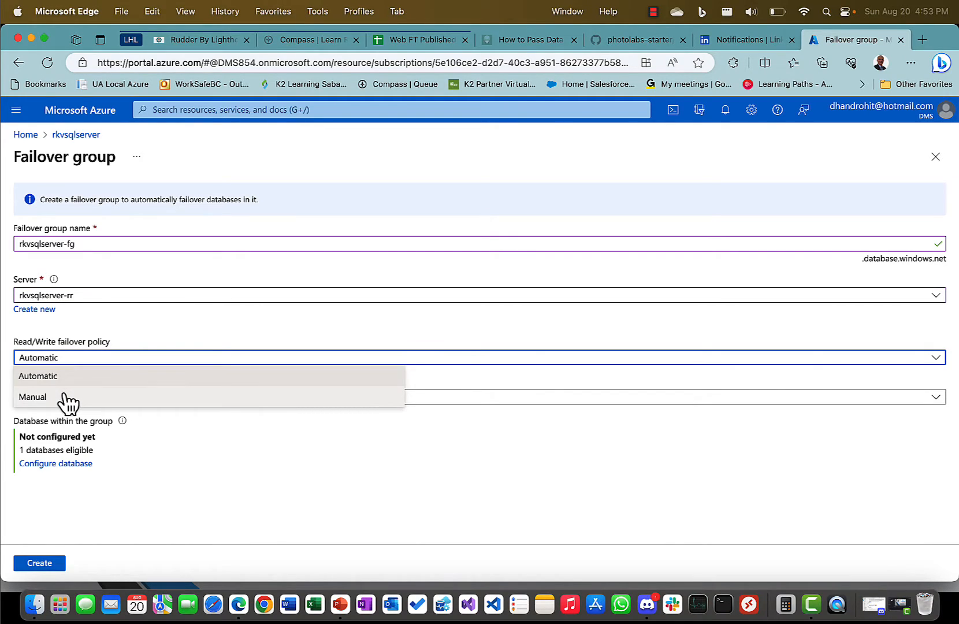
click(80, 378)
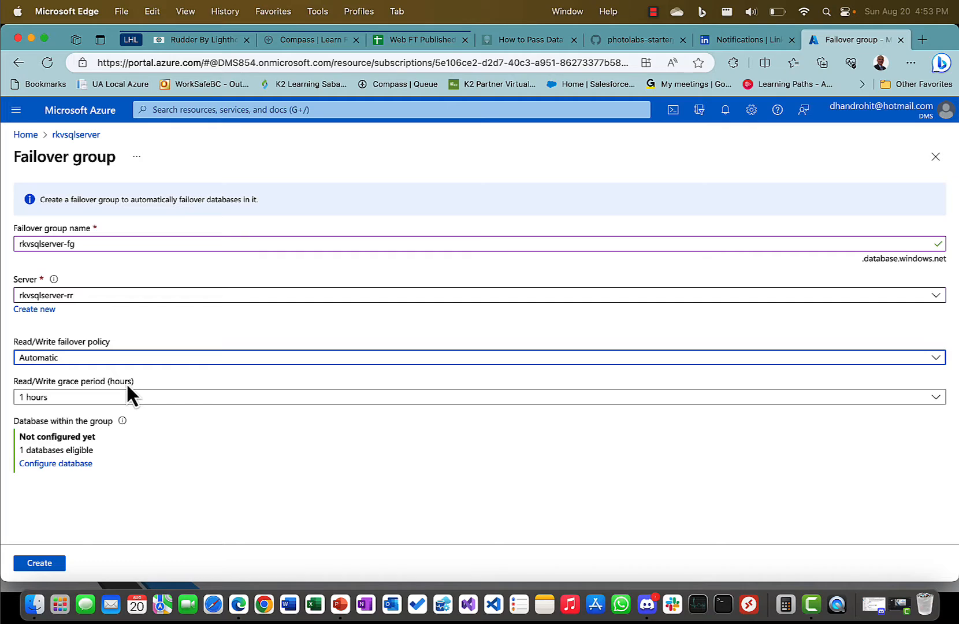
click(65, 398)
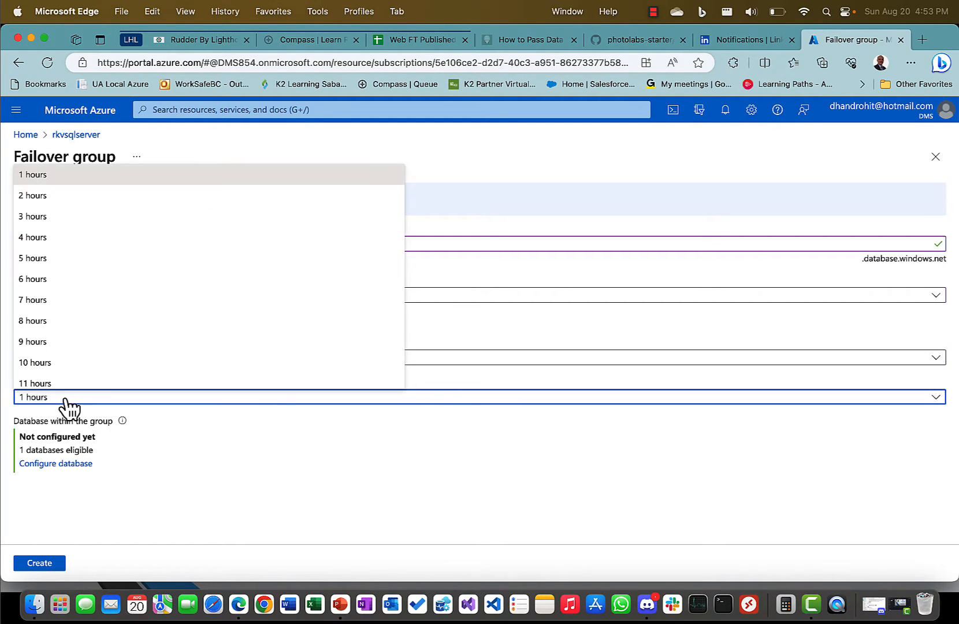
click(65, 400)
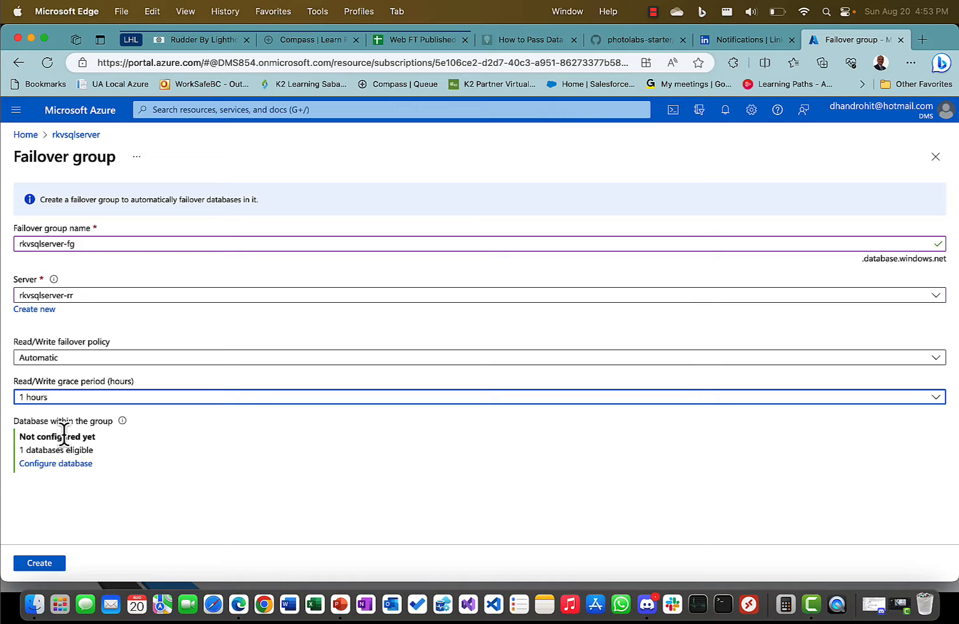
Include the test database in the failover group and create the group.
click(57, 463)
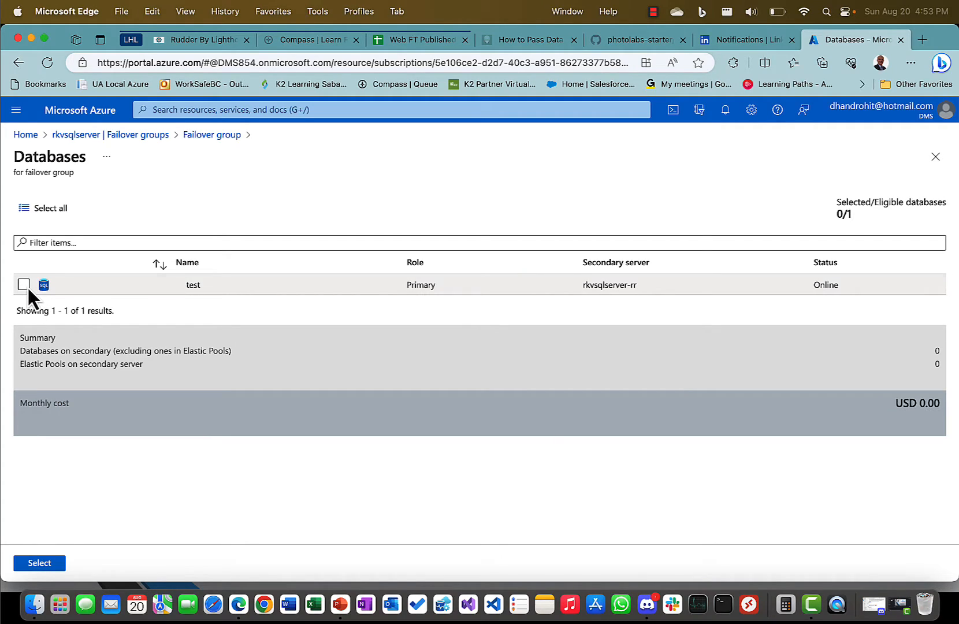
click(27, 286)
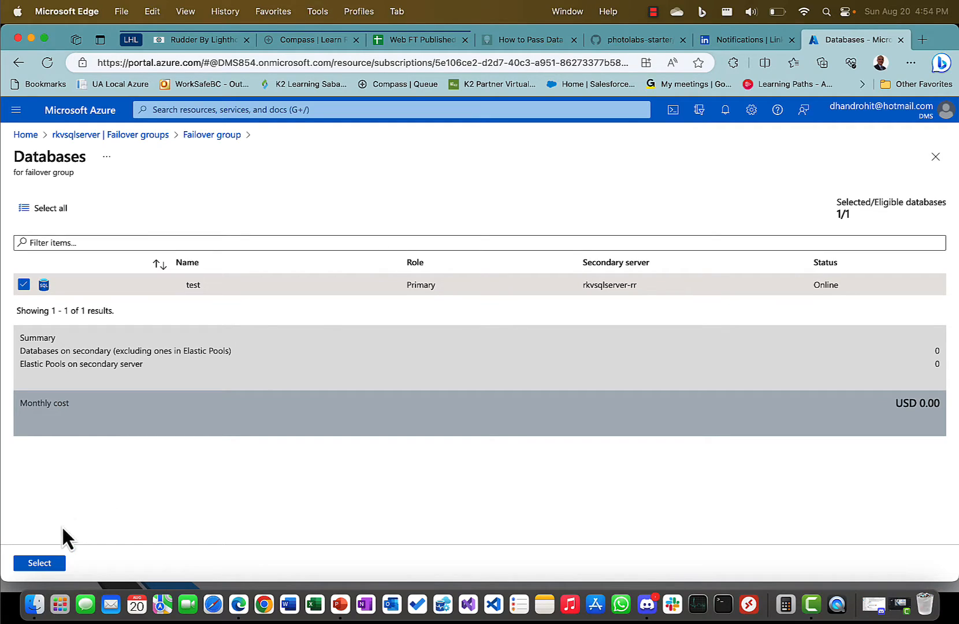
click(41, 564)
click(50, 563)
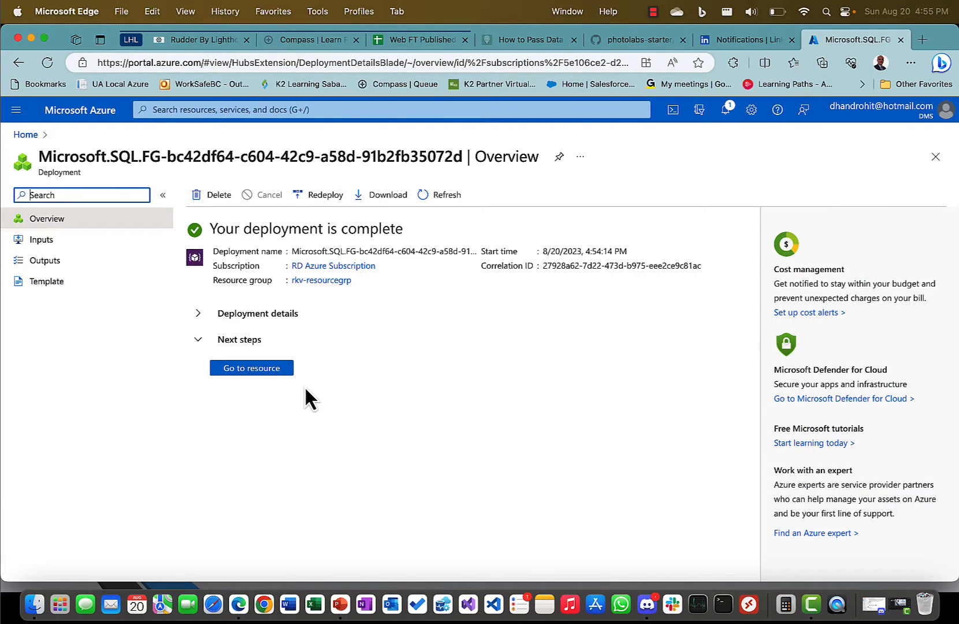
Check the deployed resource, then open rkvsqlserver-fg from the failover groups of the rkvsqlserver server.
click(257, 371)
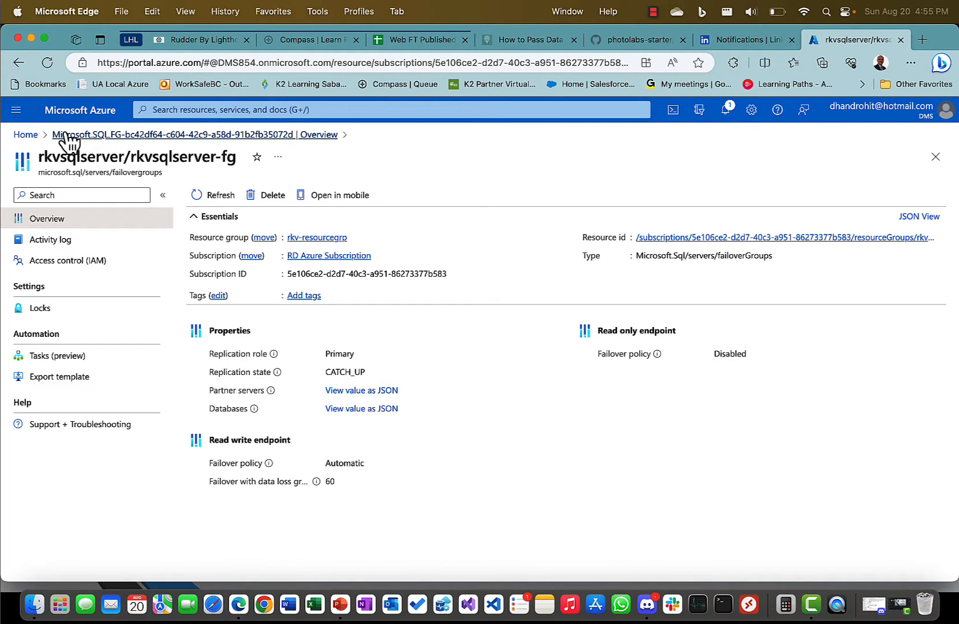
click(27, 134)
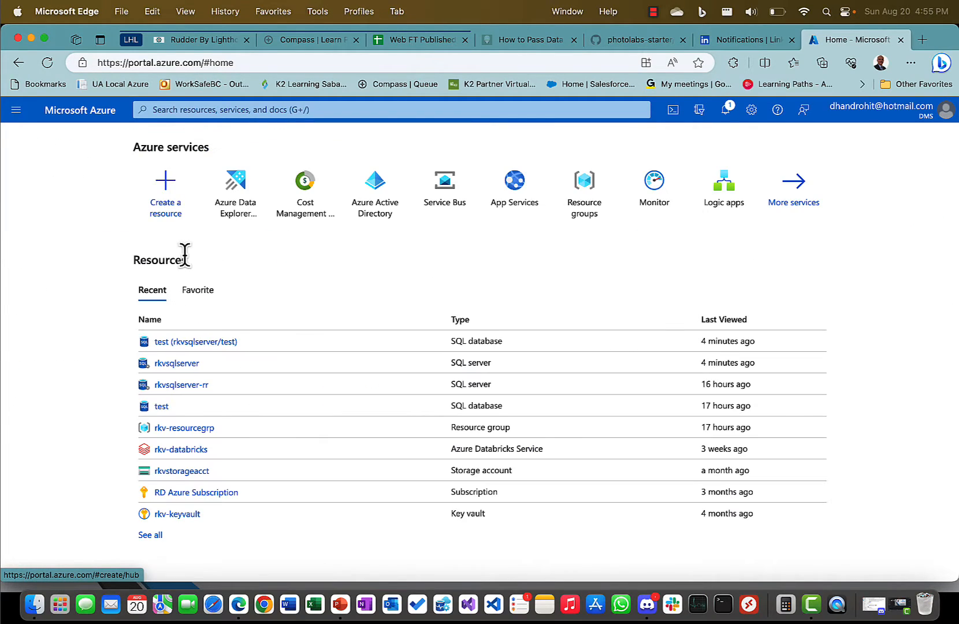
click(187, 363)
scroll(155, 370, down, 3)
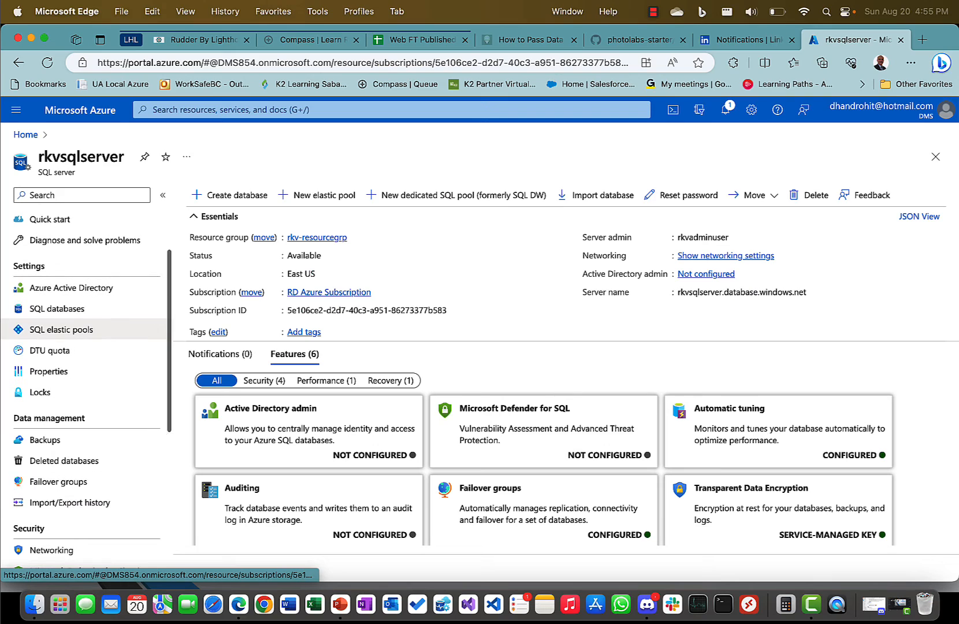
click(81, 480)
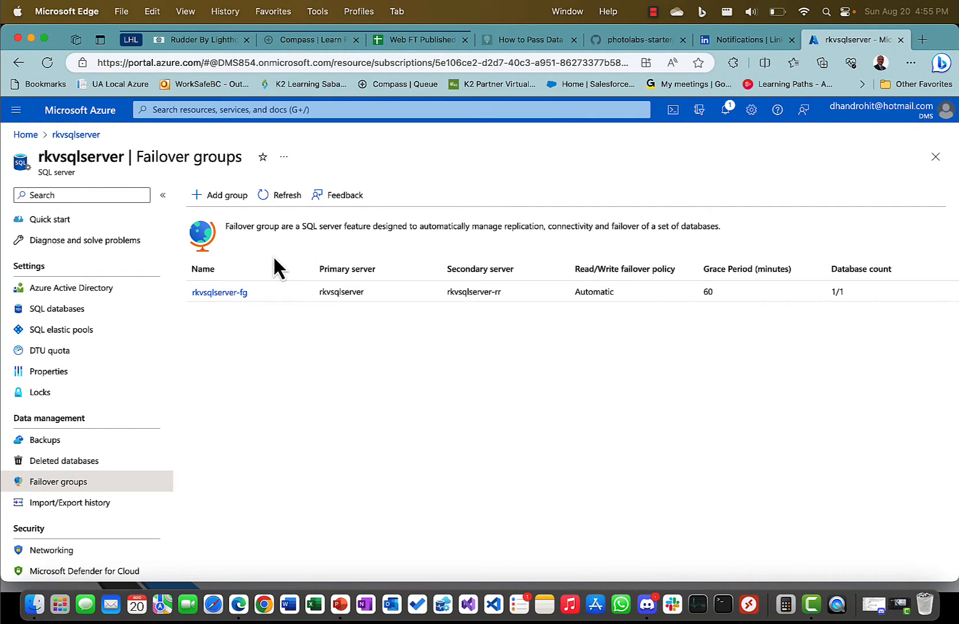
click(231, 293)
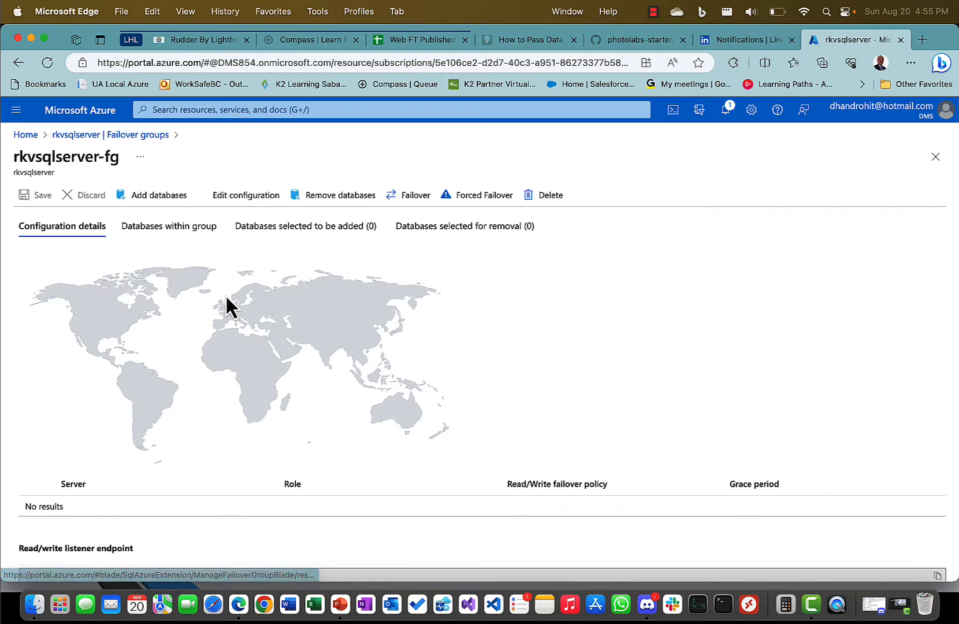
Examine the failover group's server roles, failover policy, and read/write and read-only listener endpoints.
scroll(227, 298, down, 2)
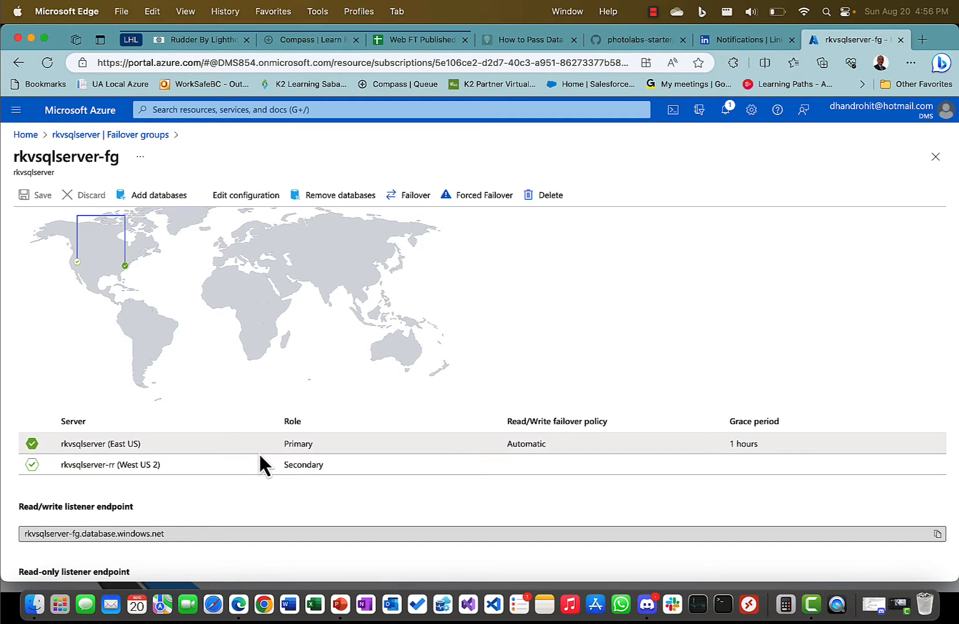
scroll(258, 452, down, 1)
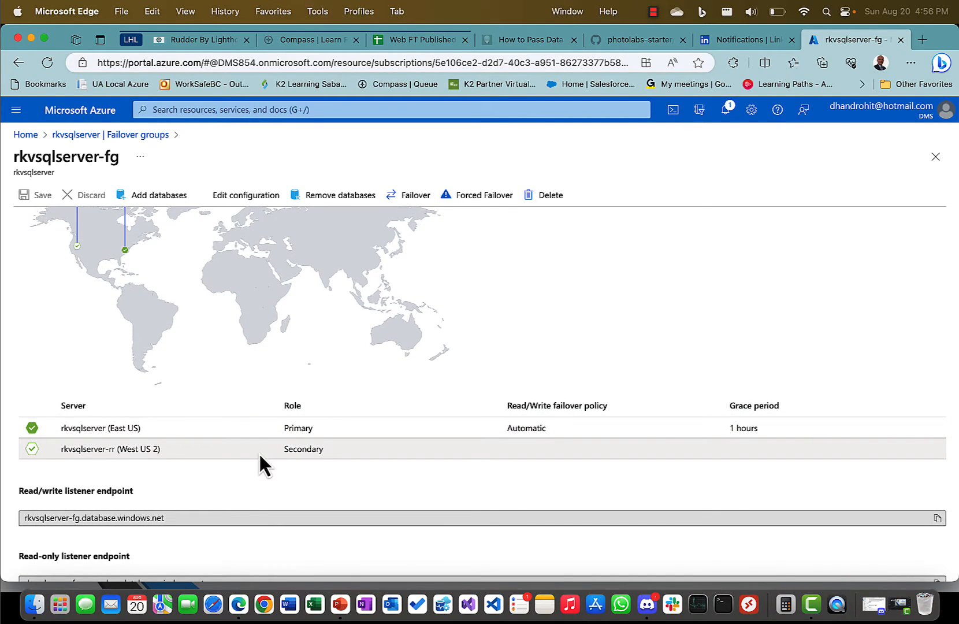
scroll(258, 452, down, 1)
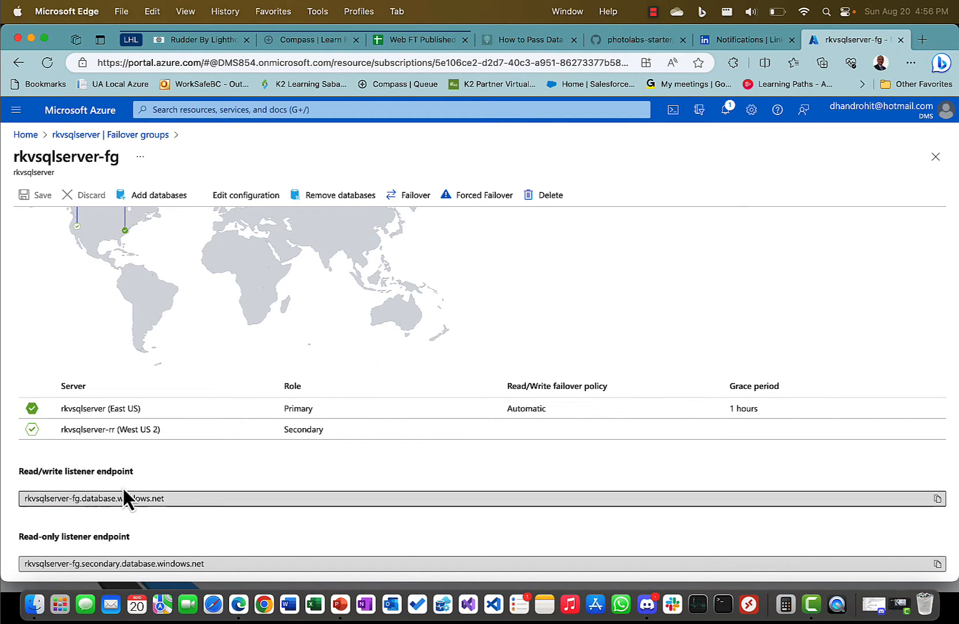
scroll(366, 395, up, 1)
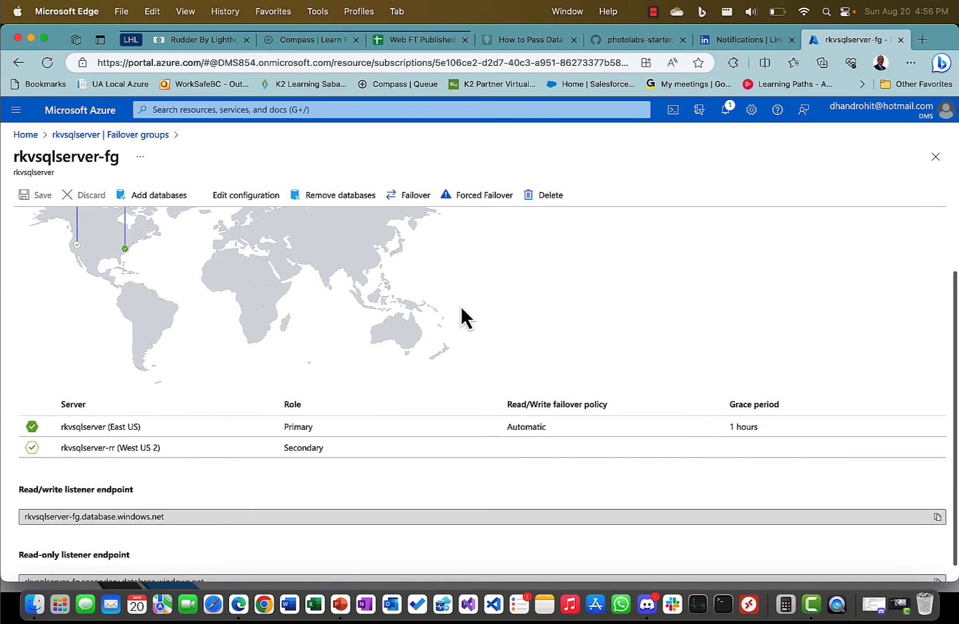
scroll(462, 317, up, 3)
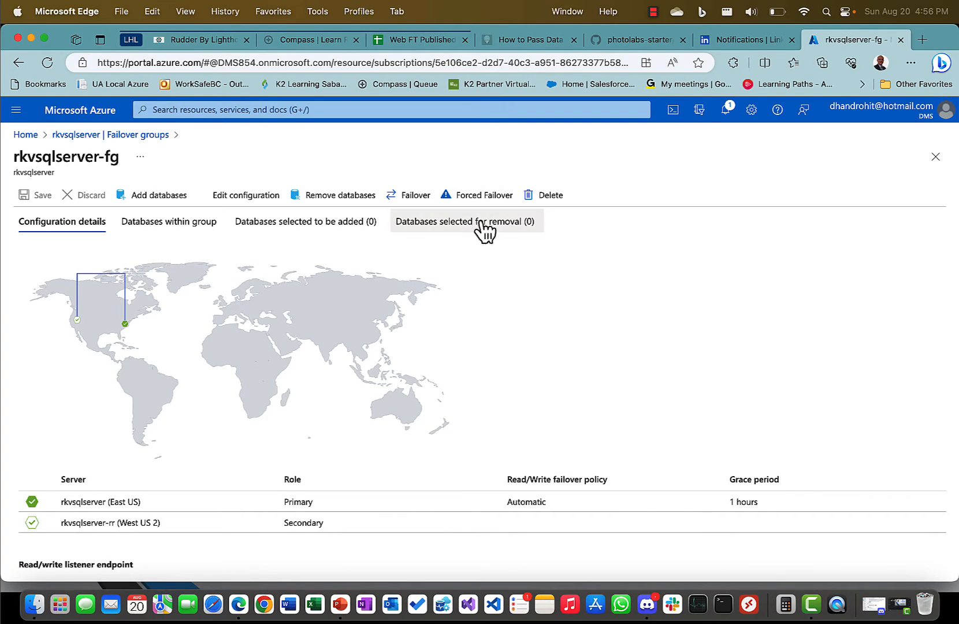
Run a forced failover of rkvsqlserver-fg to the secondary server rkvsqlserver-rr, then check the server roles and listener endpoints.
scroll(494, 294, down, 1)
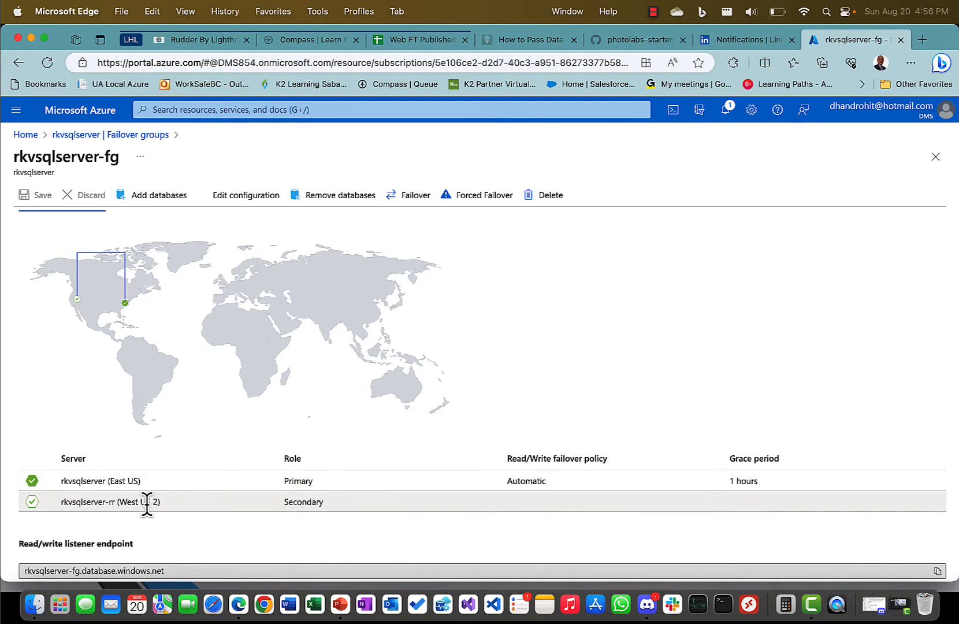
scroll(438, 361, up, 1)
click(483, 202)
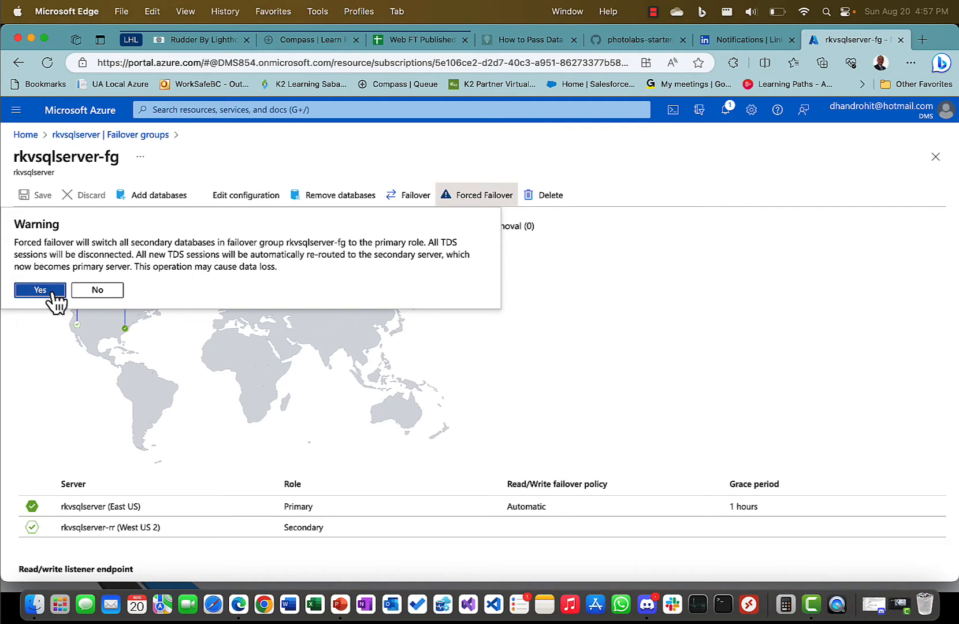
click(40, 290)
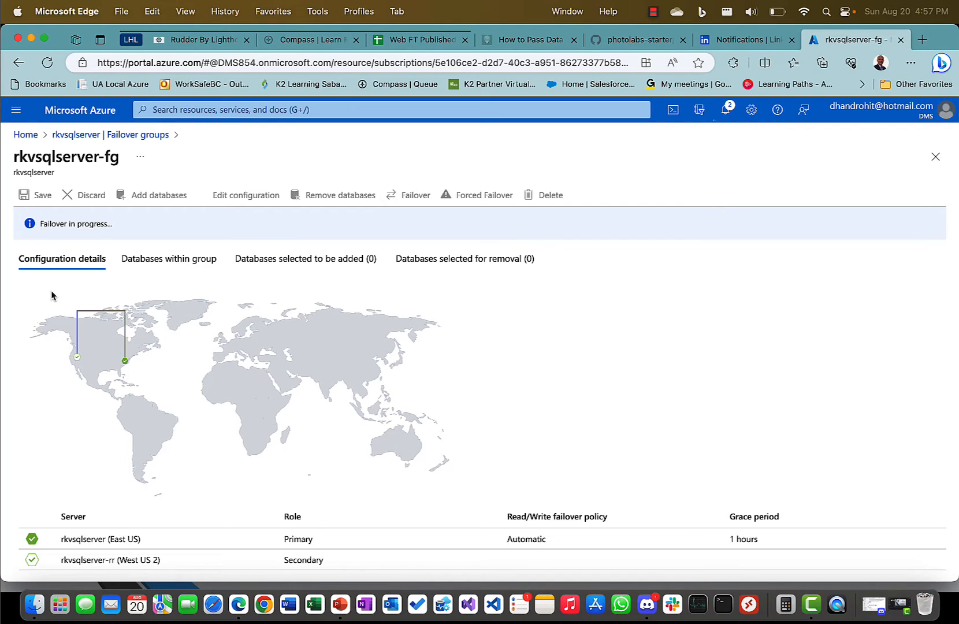
scroll(52, 295, down, 2)
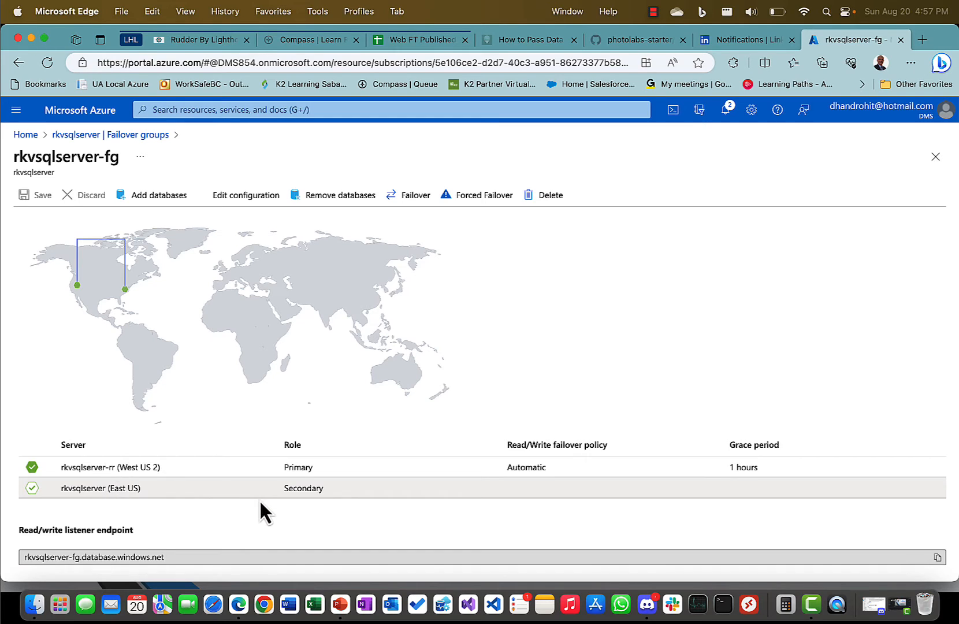
scroll(337, 496, down, 2)
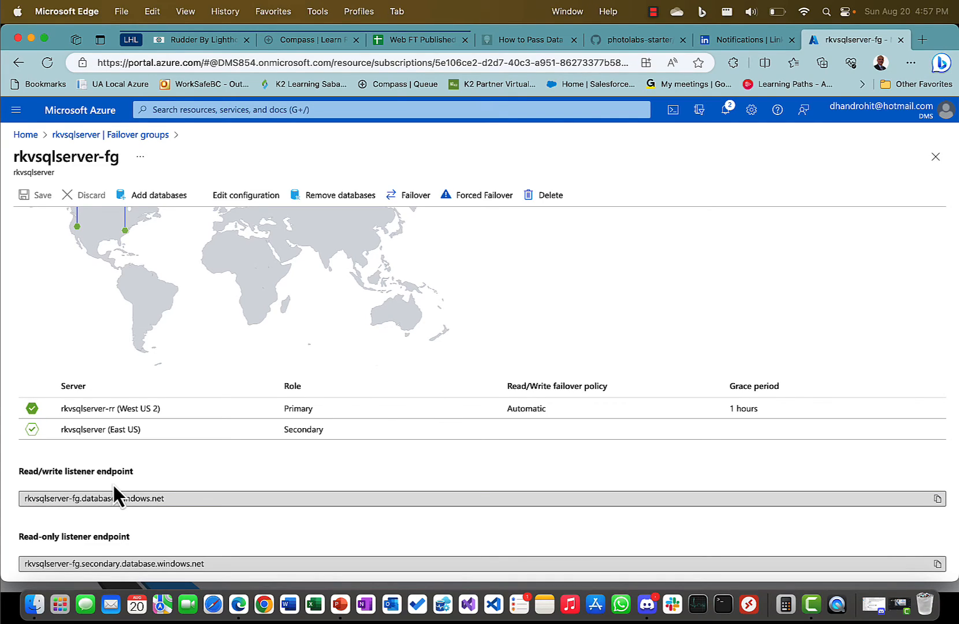
scroll(113, 484, up, 3)
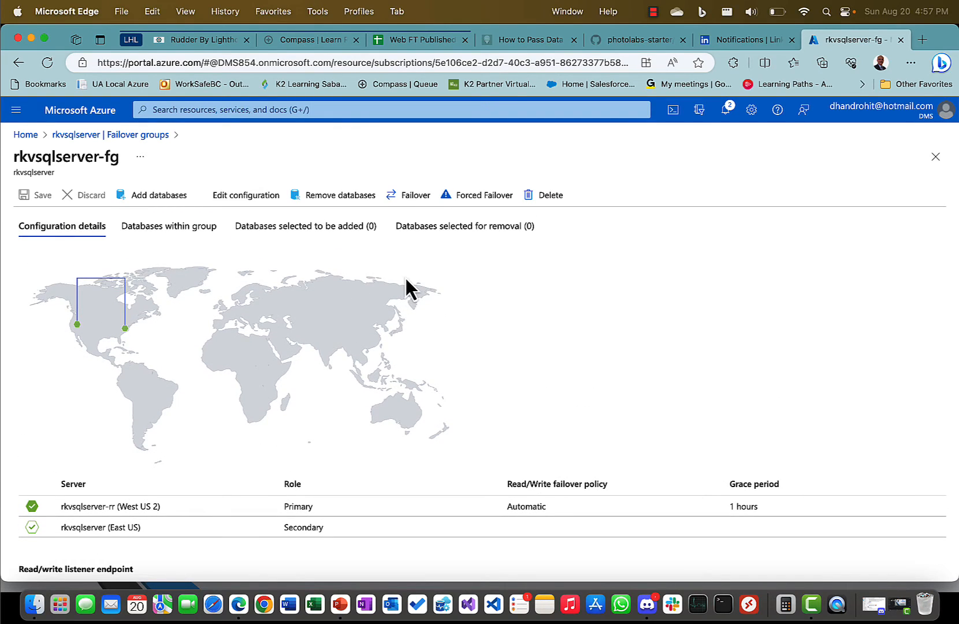
Force the failover group back to rkvsqlserver in East US and review the server roles and listener endpoints again.
scroll(465, 307, down, 1)
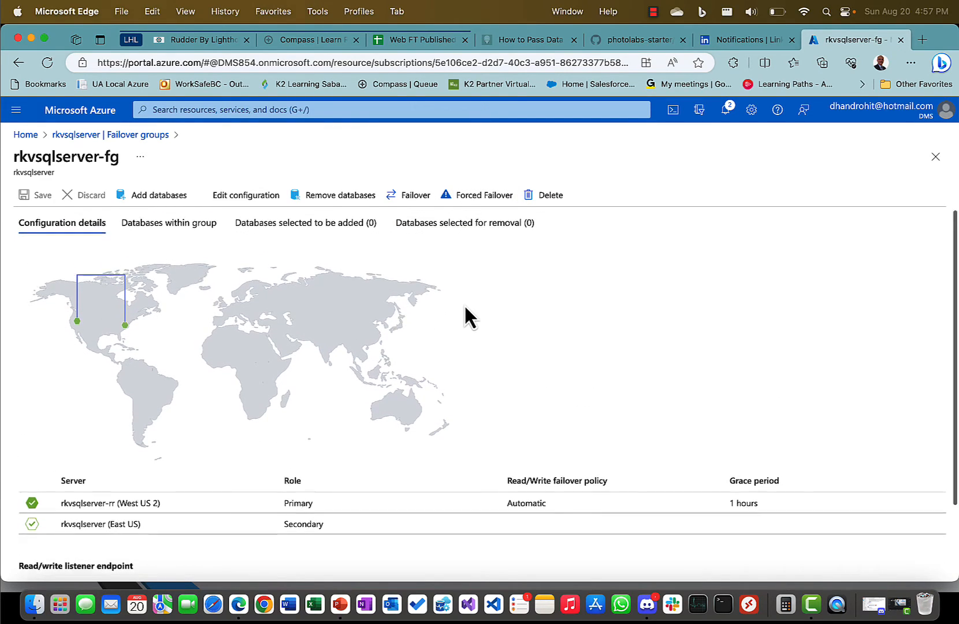
scroll(466, 317, down, 1)
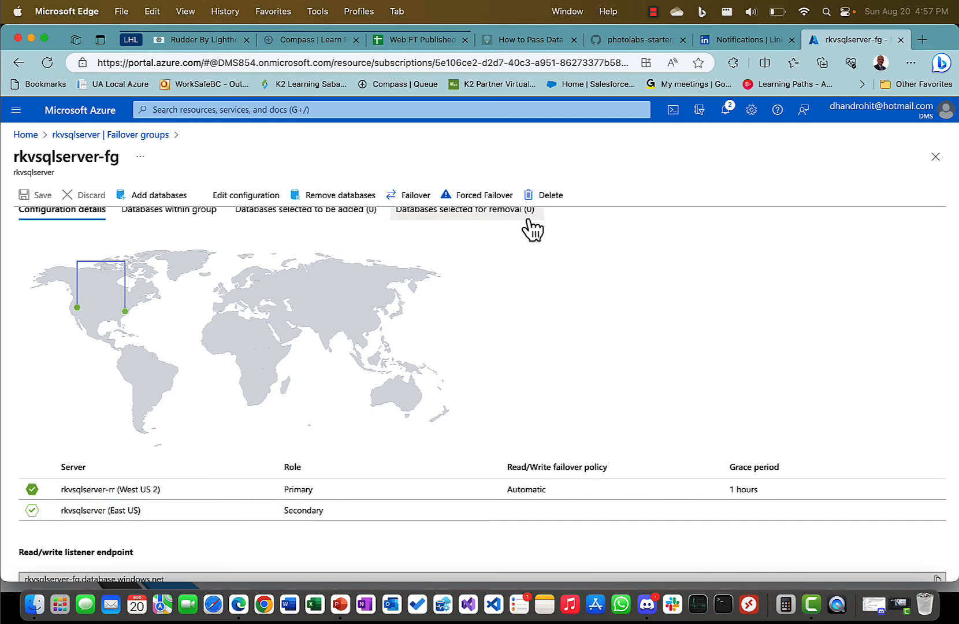
click(491, 198)
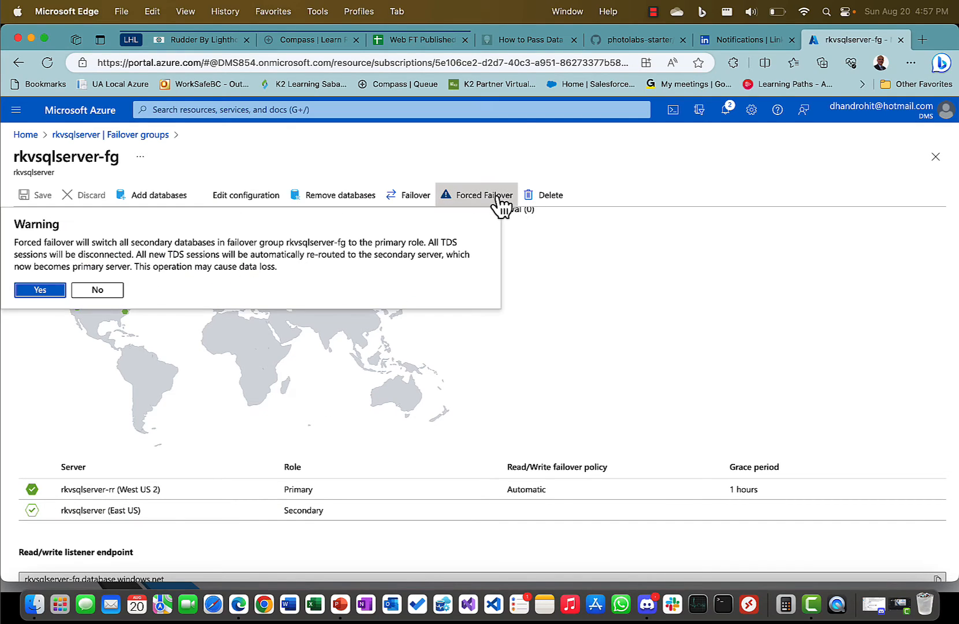
click(61, 291)
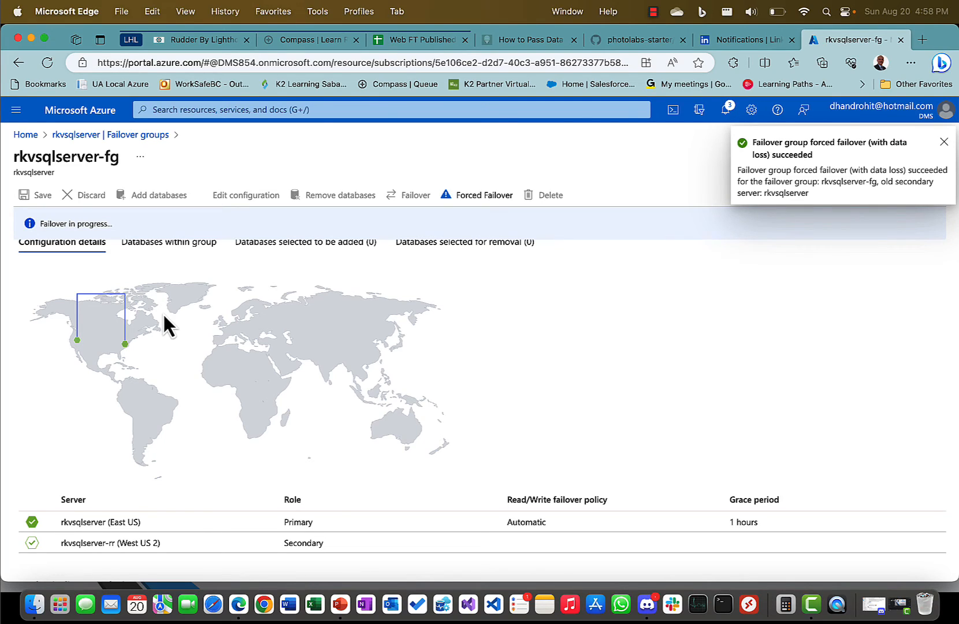
scroll(163, 312, down, 2)
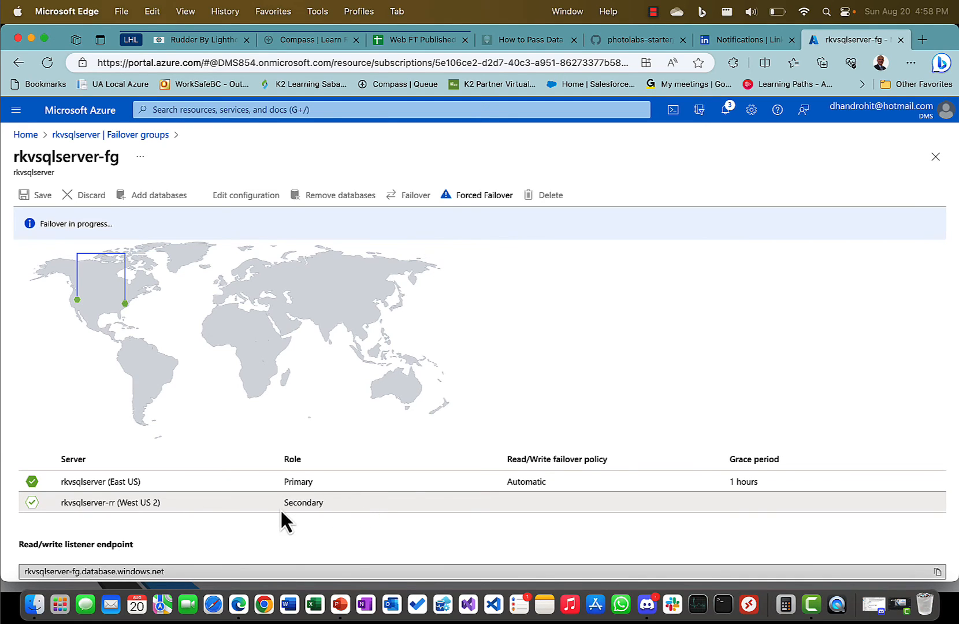
scroll(428, 483, down, 1)
scroll(428, 485, down, 2)
scroll(429, 485, up, 4)
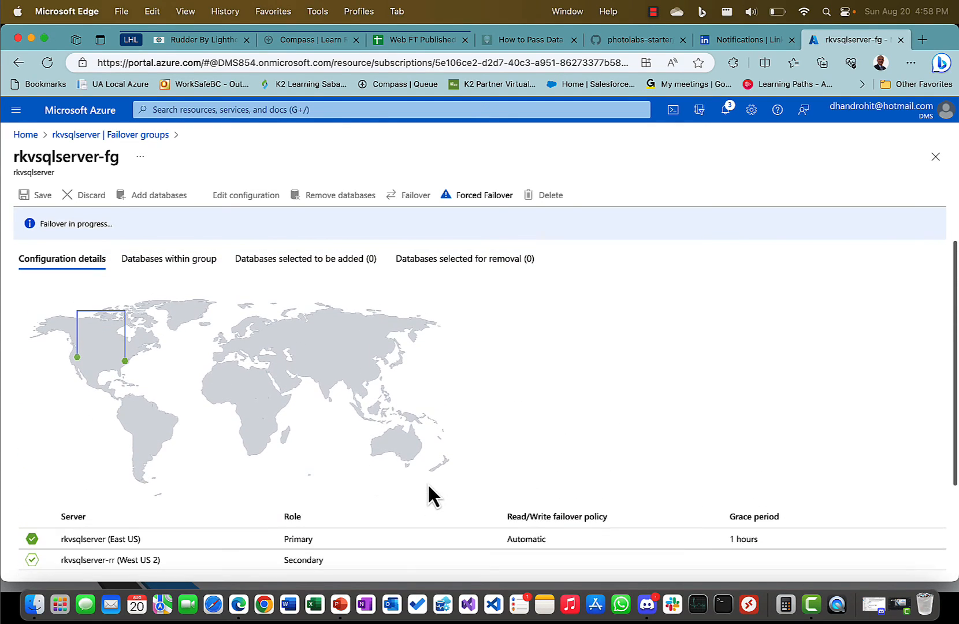
scroll(428, 486, down, 3)
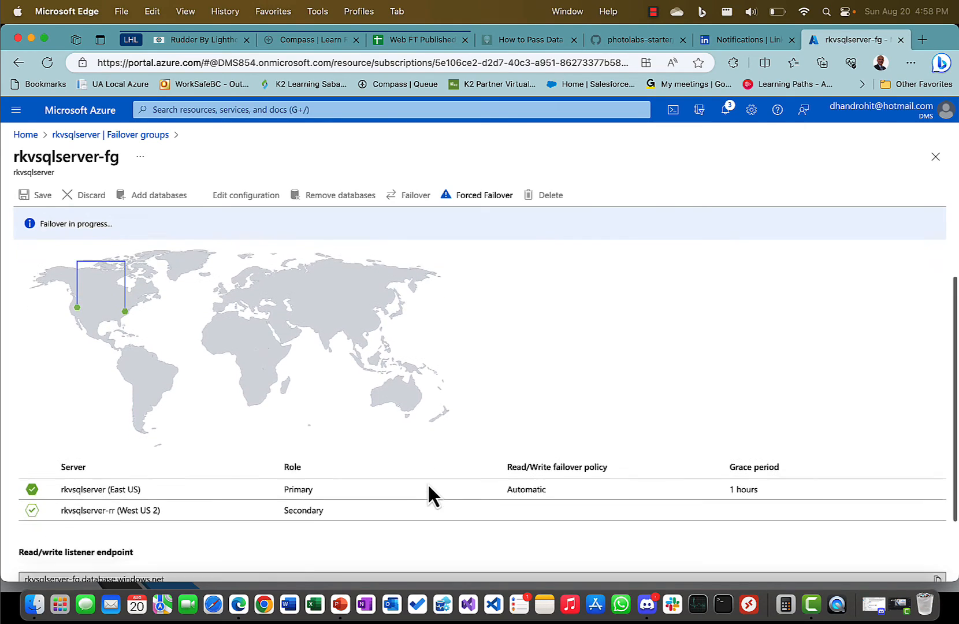
scroll(428, 495, down, 2)
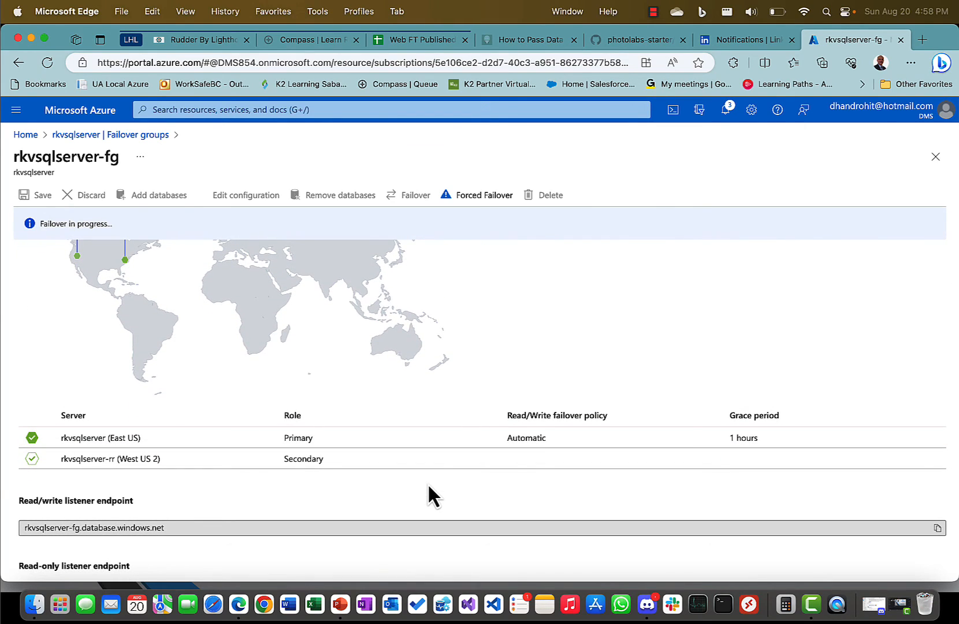